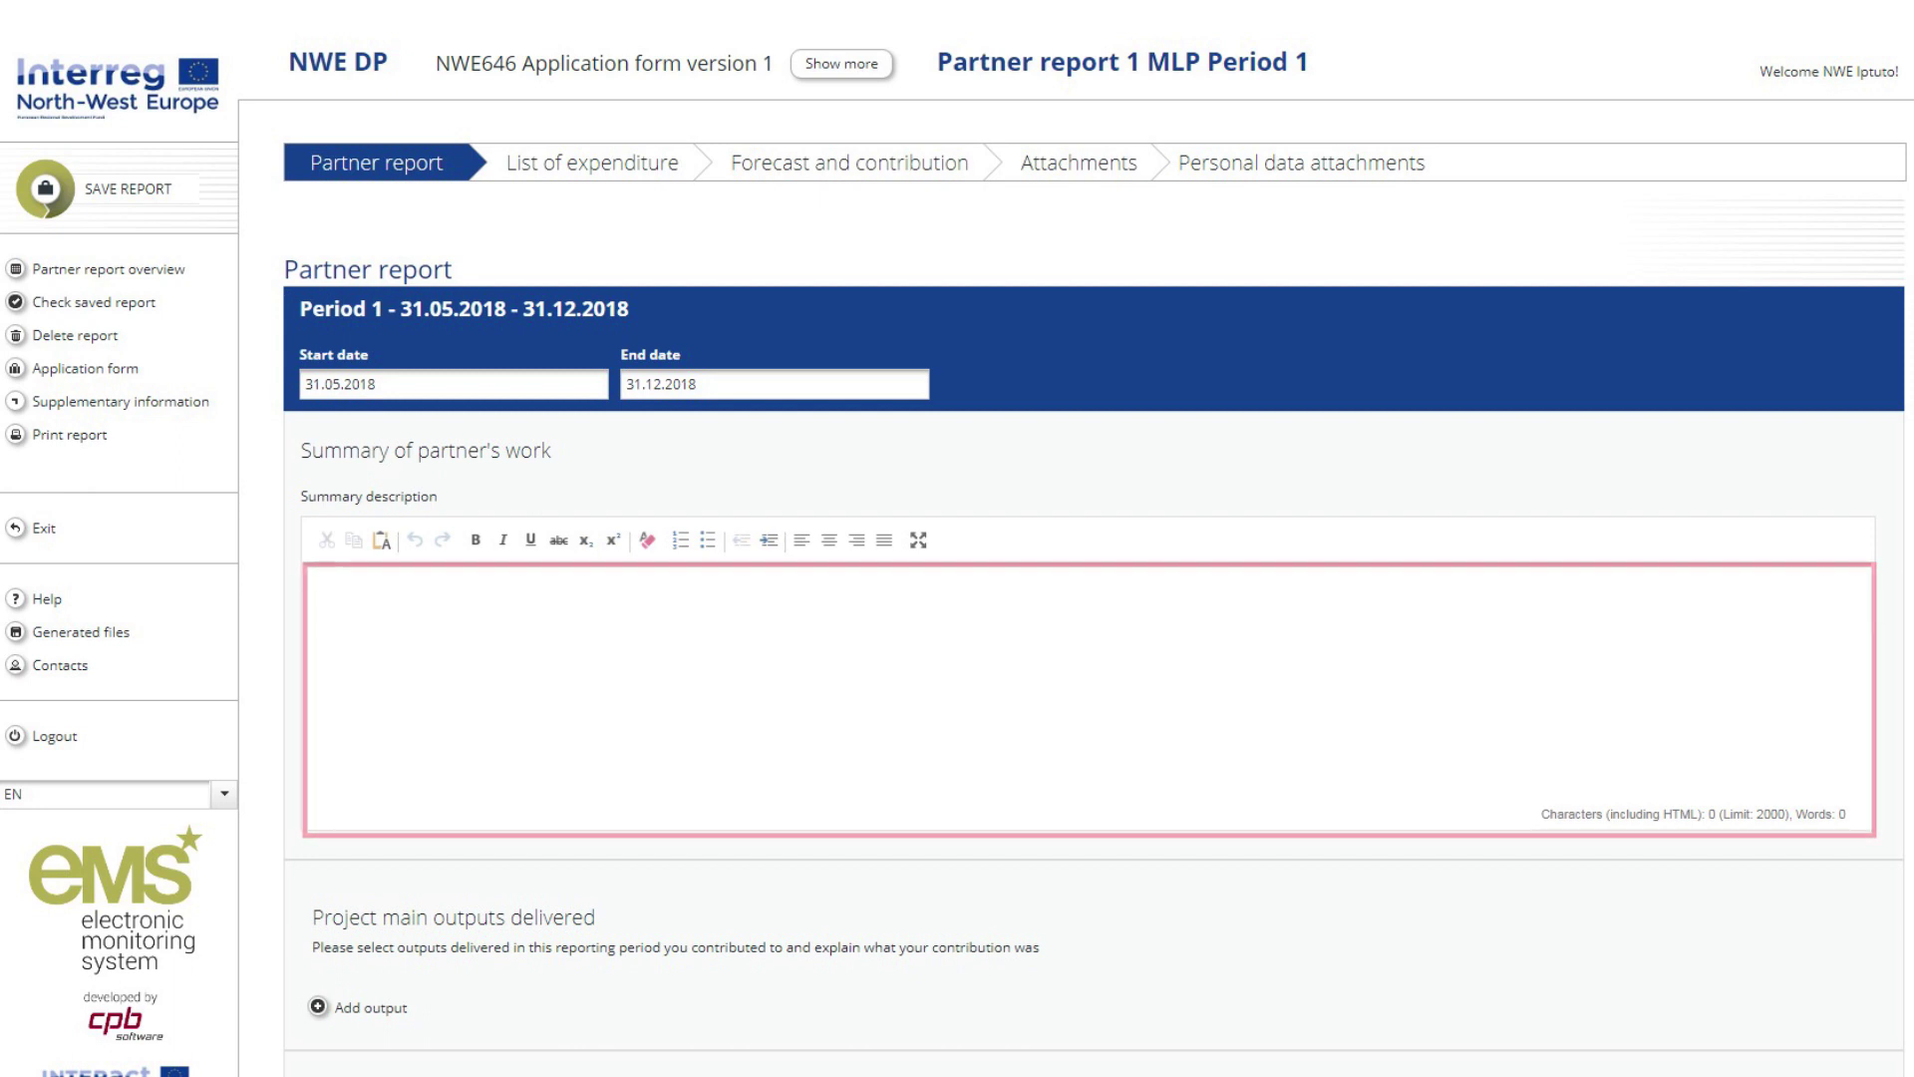
scroll(957, 545, "down", 1)
scroll(957, 544, "down", 1)
scroll(958, 545, "down", 1)
scroll(957, 545, "down", 1)
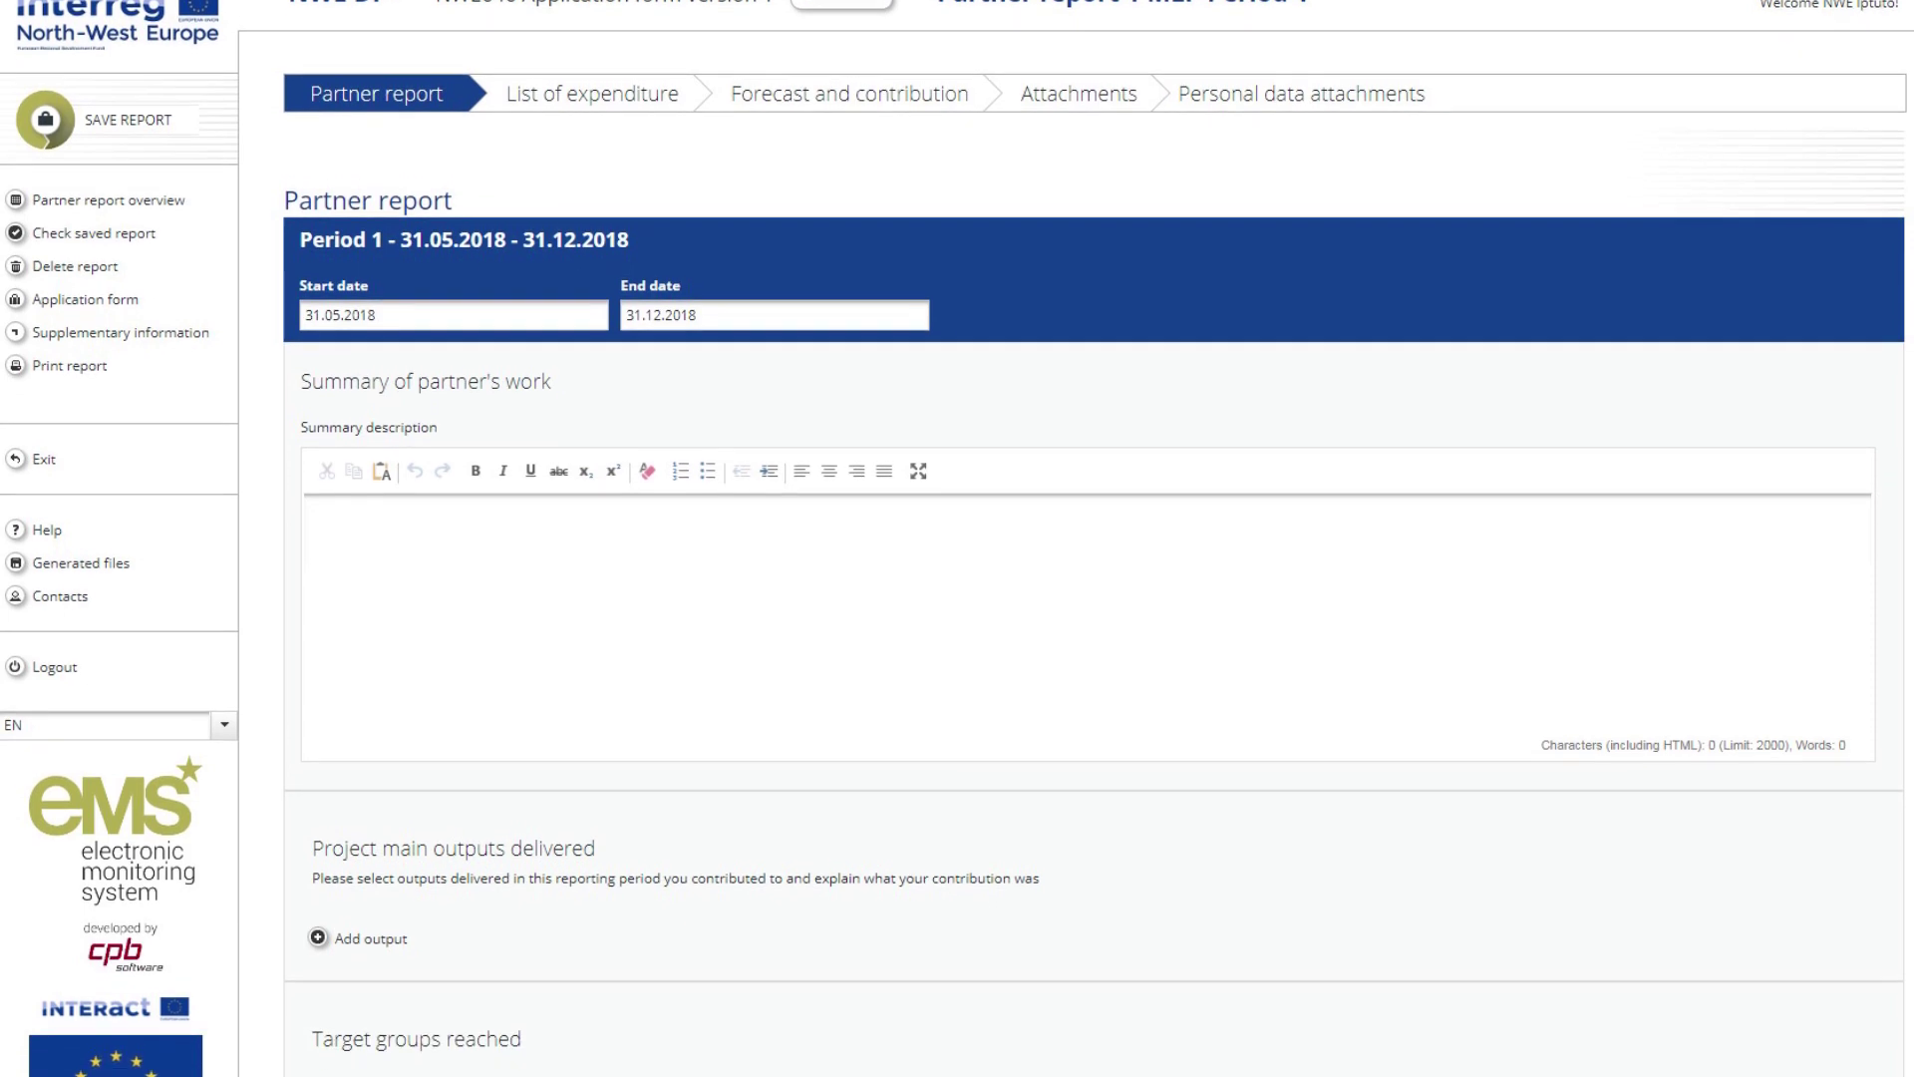
scroll(958, 544, "down", 1)
scroll(958, 545, "down", 1)
scroll(957, 544, "down", 1)
scroll(957, 544, "down", 1)
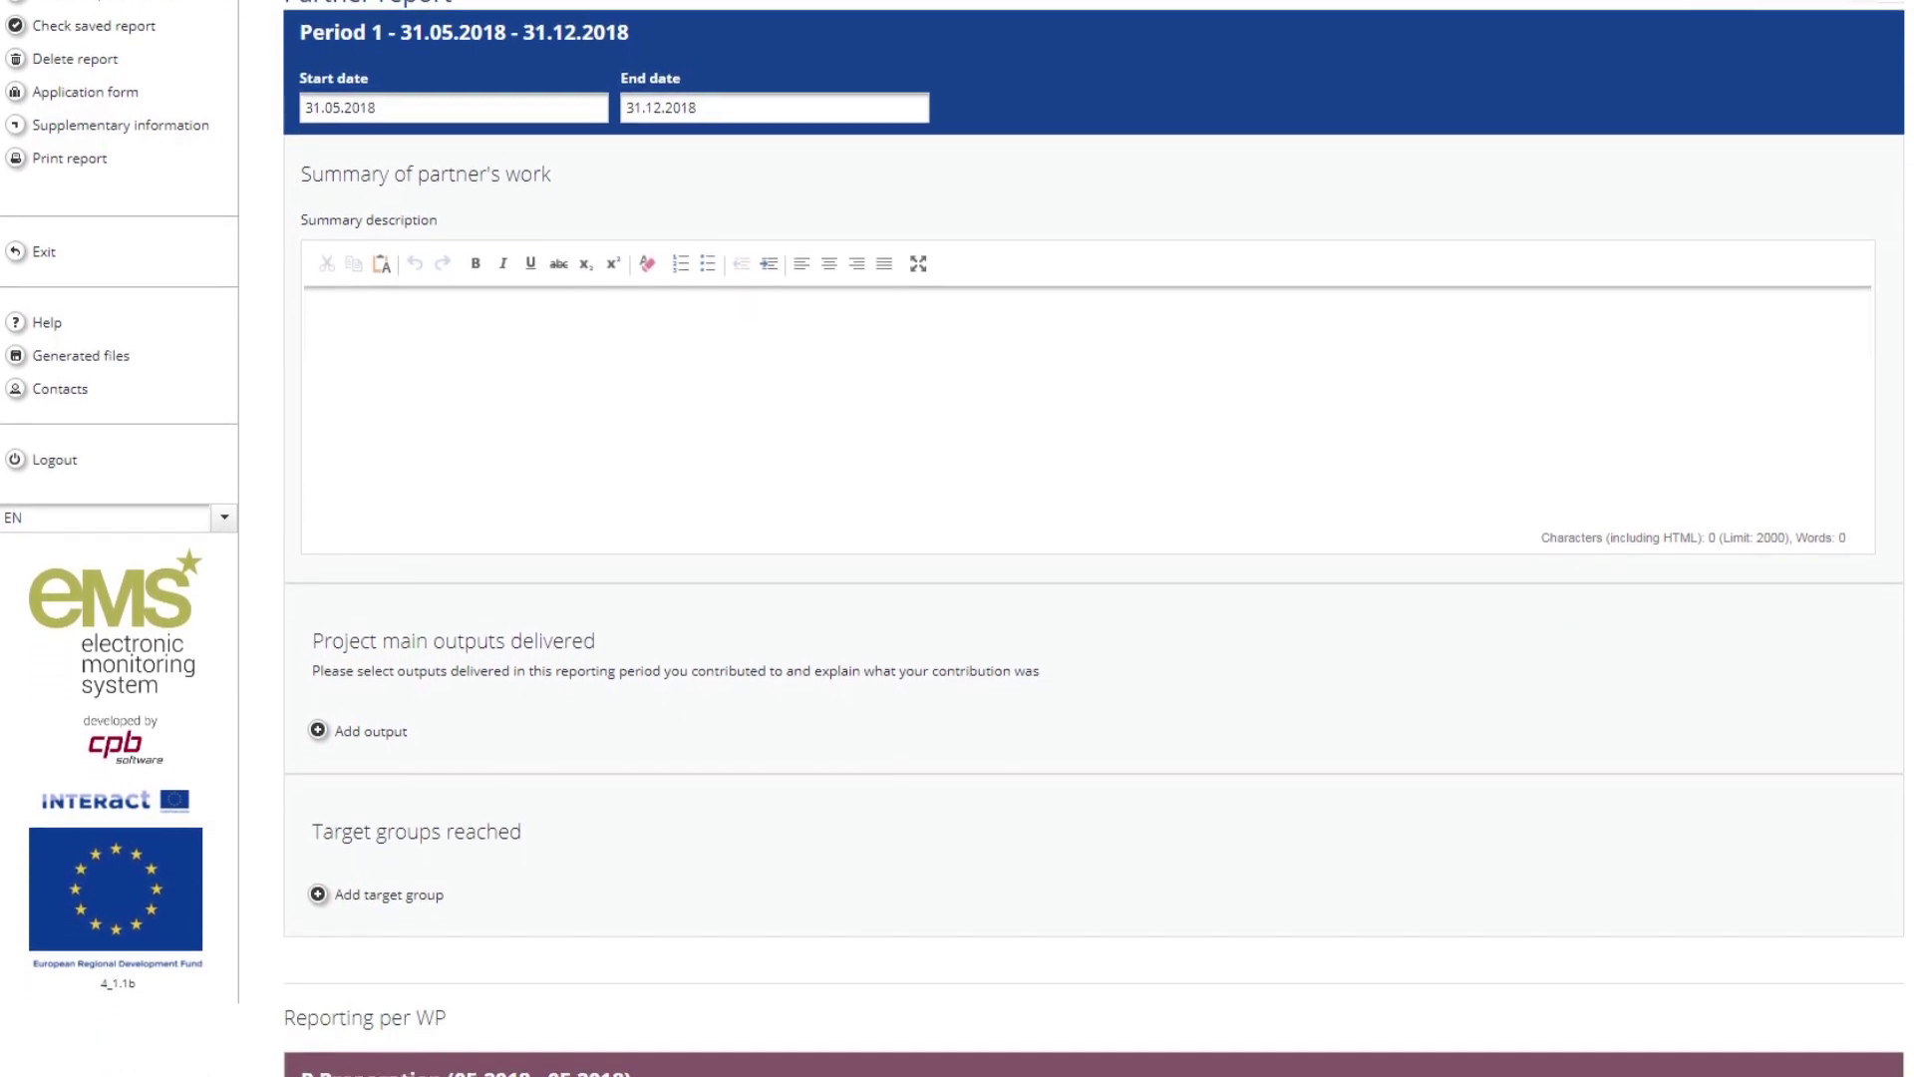
scroll(957, 545, "down", 1)
scroll(958, 544, "down", 1)
scroll(958, 544, "down", 1)
scroll(958, 544, "down", 1)
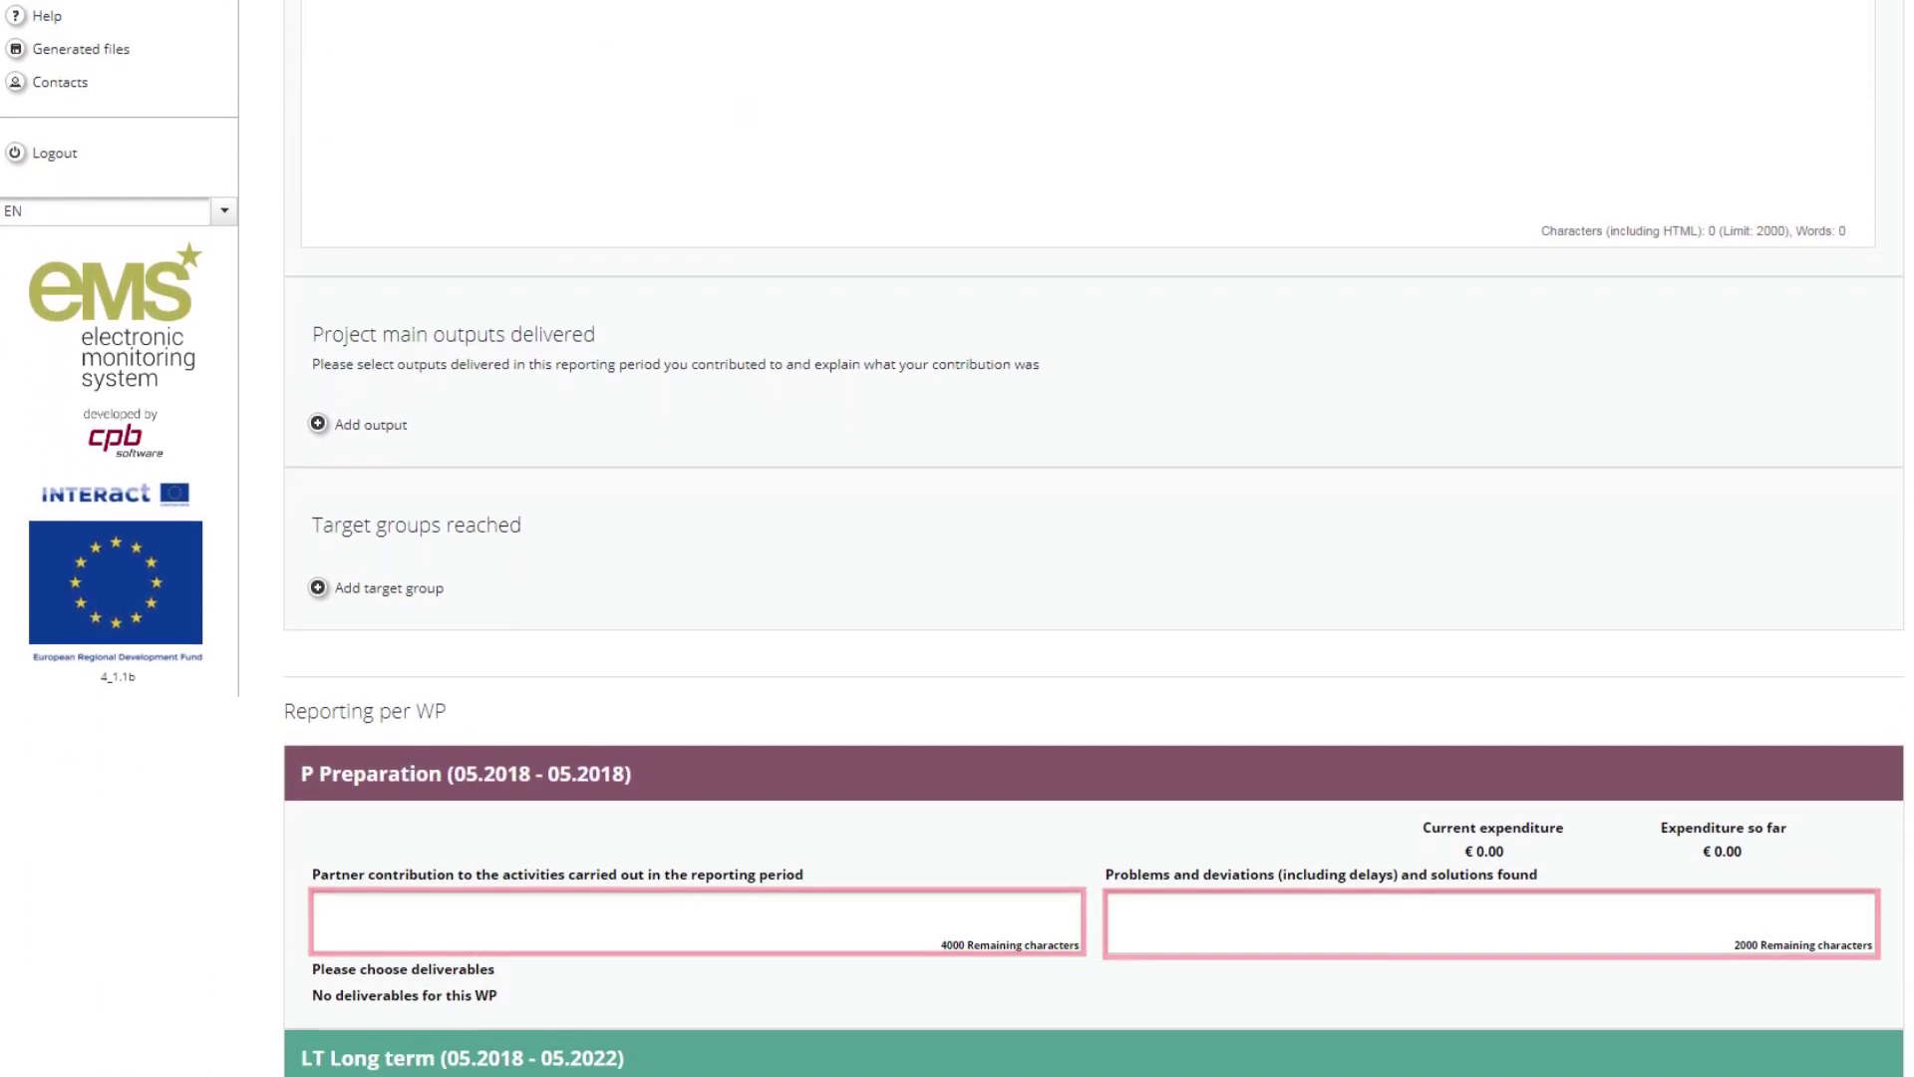
scroll(957, 545, "down", 1)
scroll(957, 545, "down", 1)
scroll(956, 544, "down", 1)
scroll(958, 544, "down", 1)
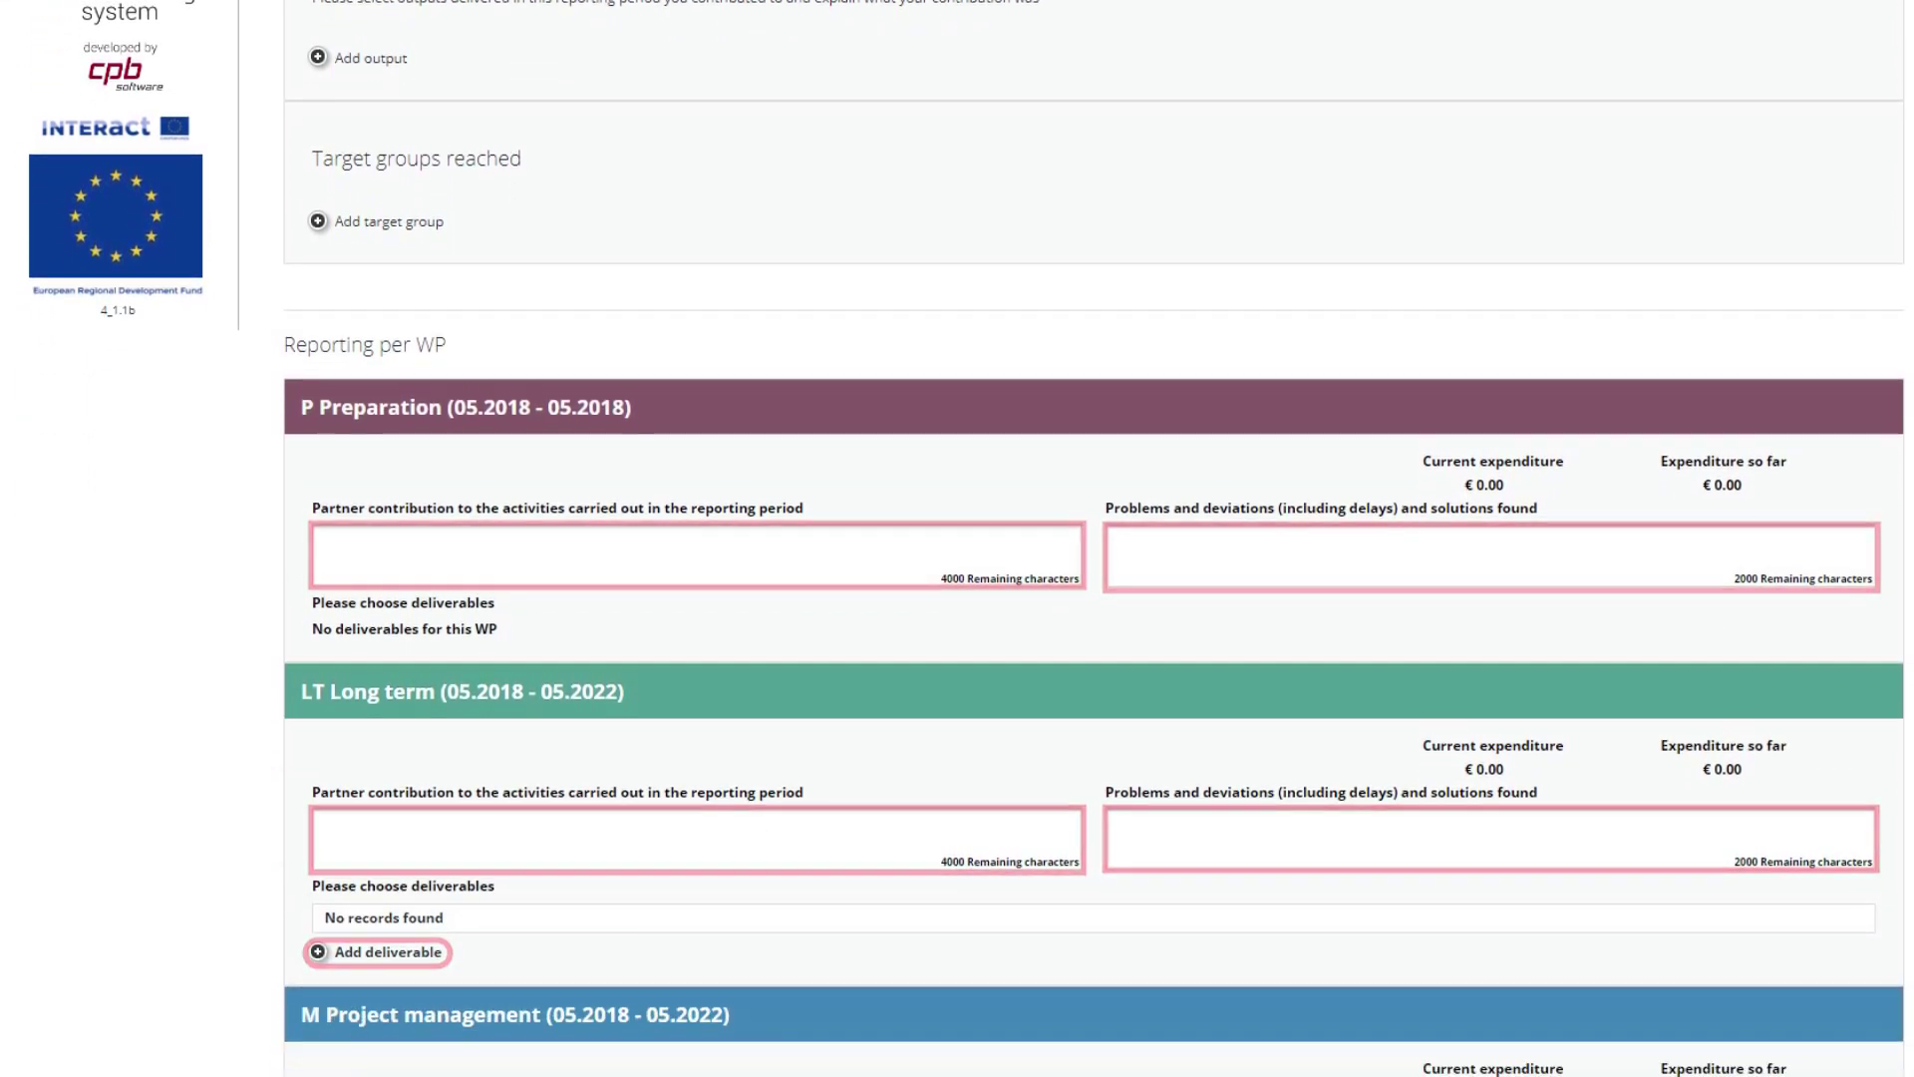
scroll(958, 544, "down", 1)
scroll(956, 545, "down", 1)
scroll(957, 545, "down", 1)
scroll(958, 545, "down", 1)
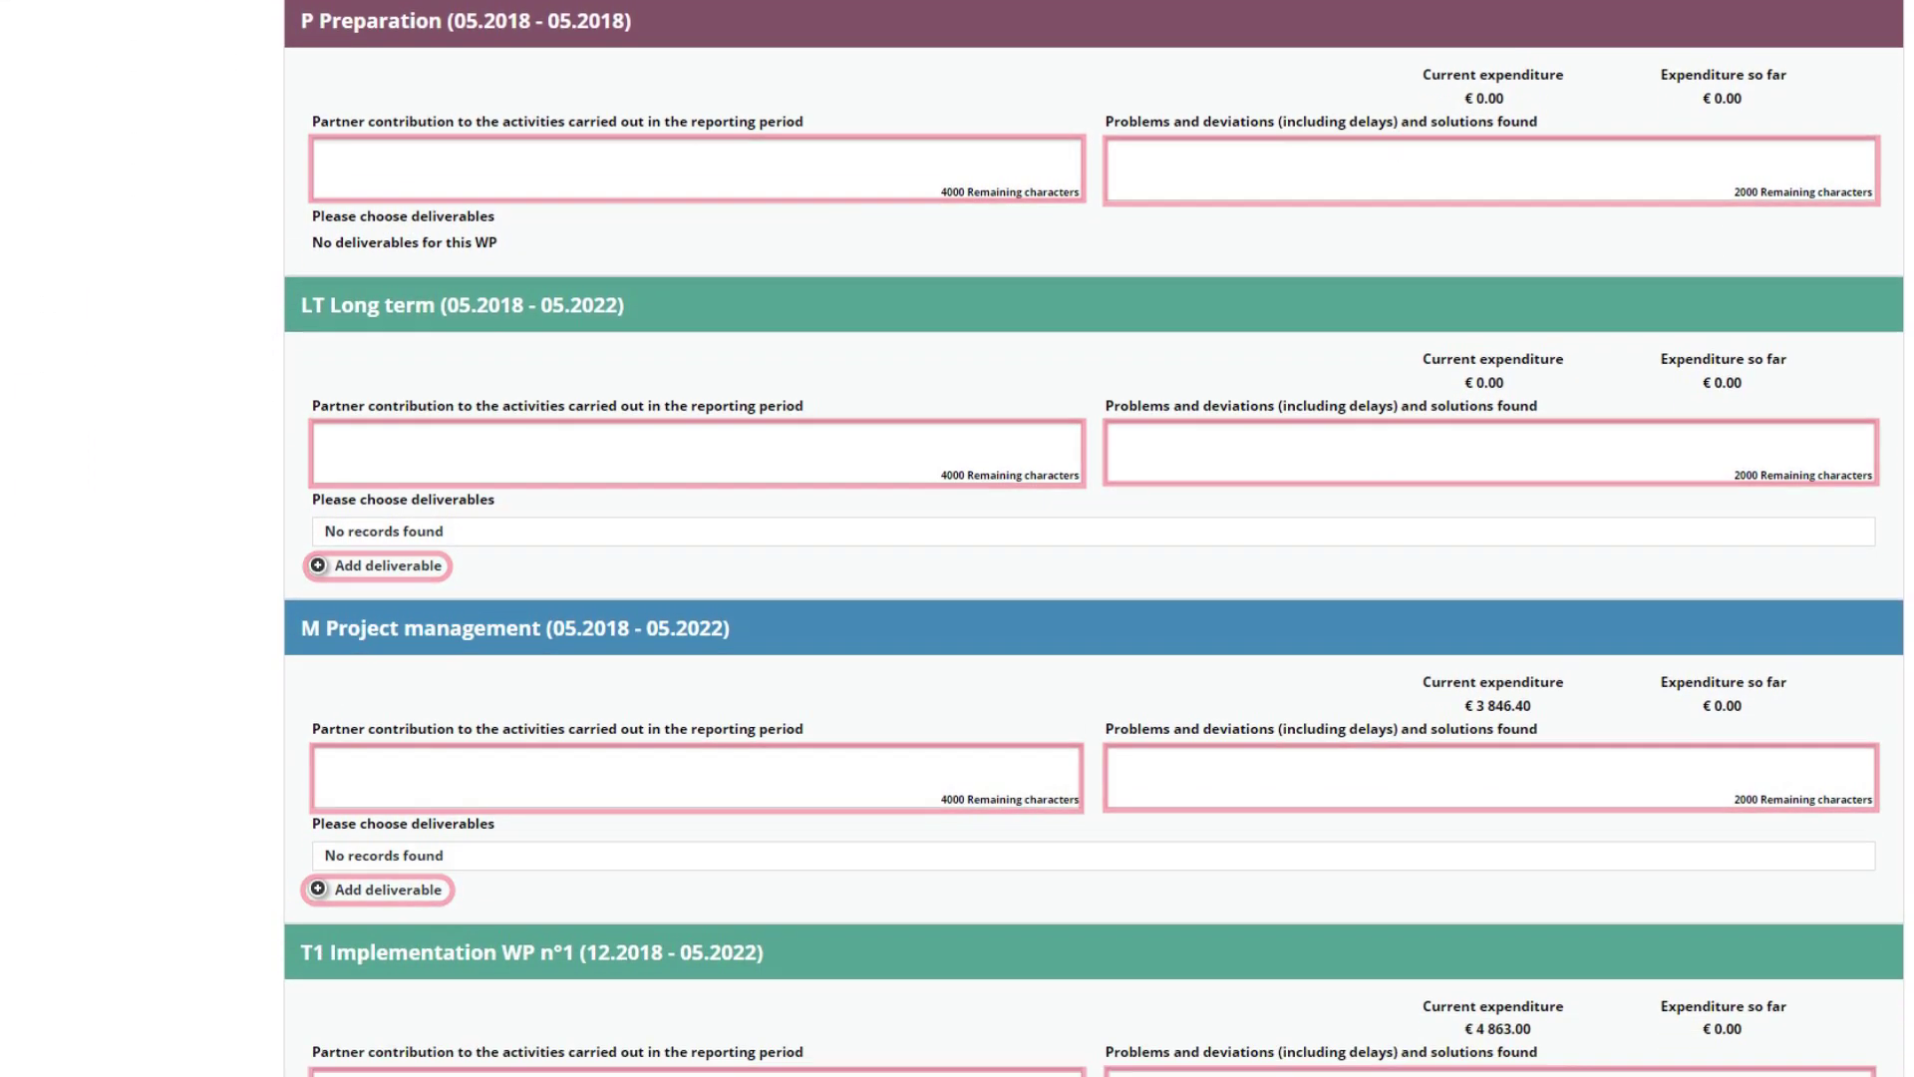
scroll(957, 545, "down", 1)
scroll(957, 545, "down", 1)
scroll(958, 545, "down", 1)
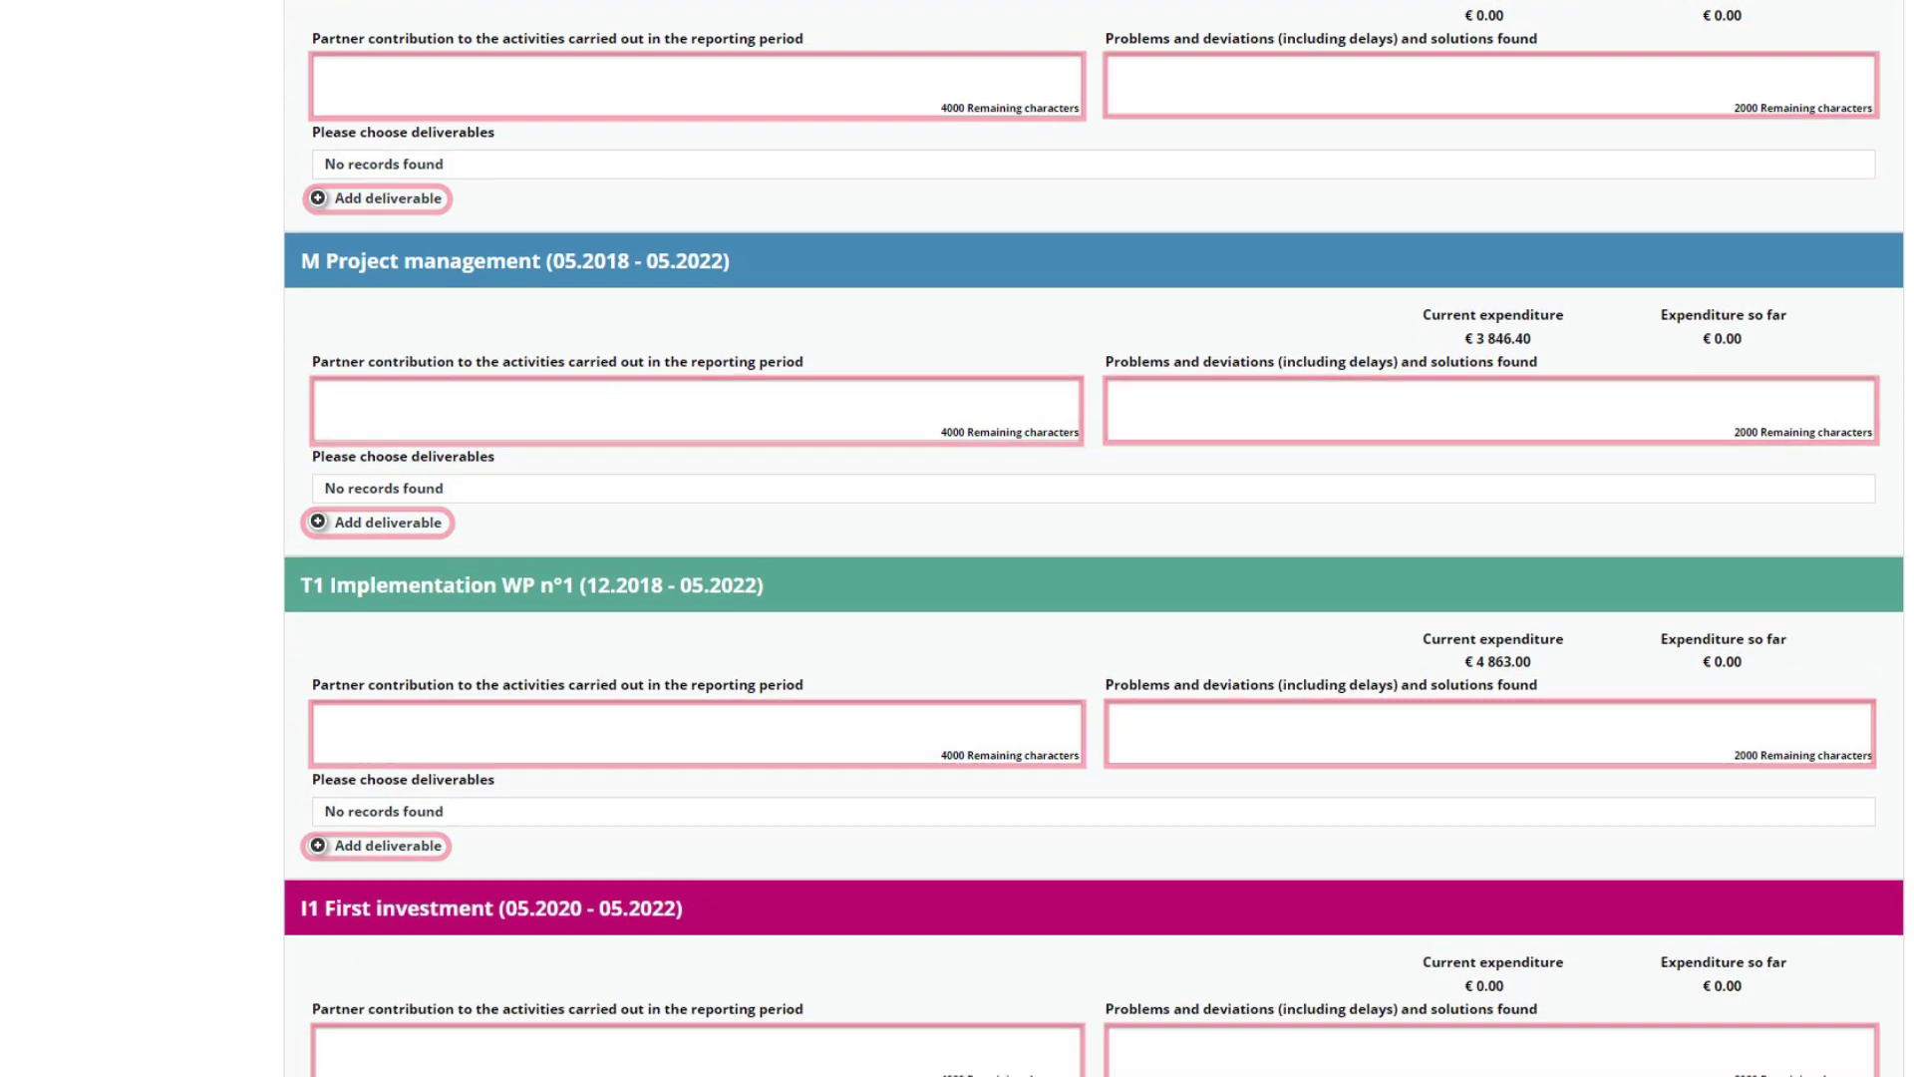
scroll(957, 546, "down", 1)
scroll(957, 546, "down", 1)
scroll(958, 545, "down", 1)
scroll(957, 544, "down", 1)
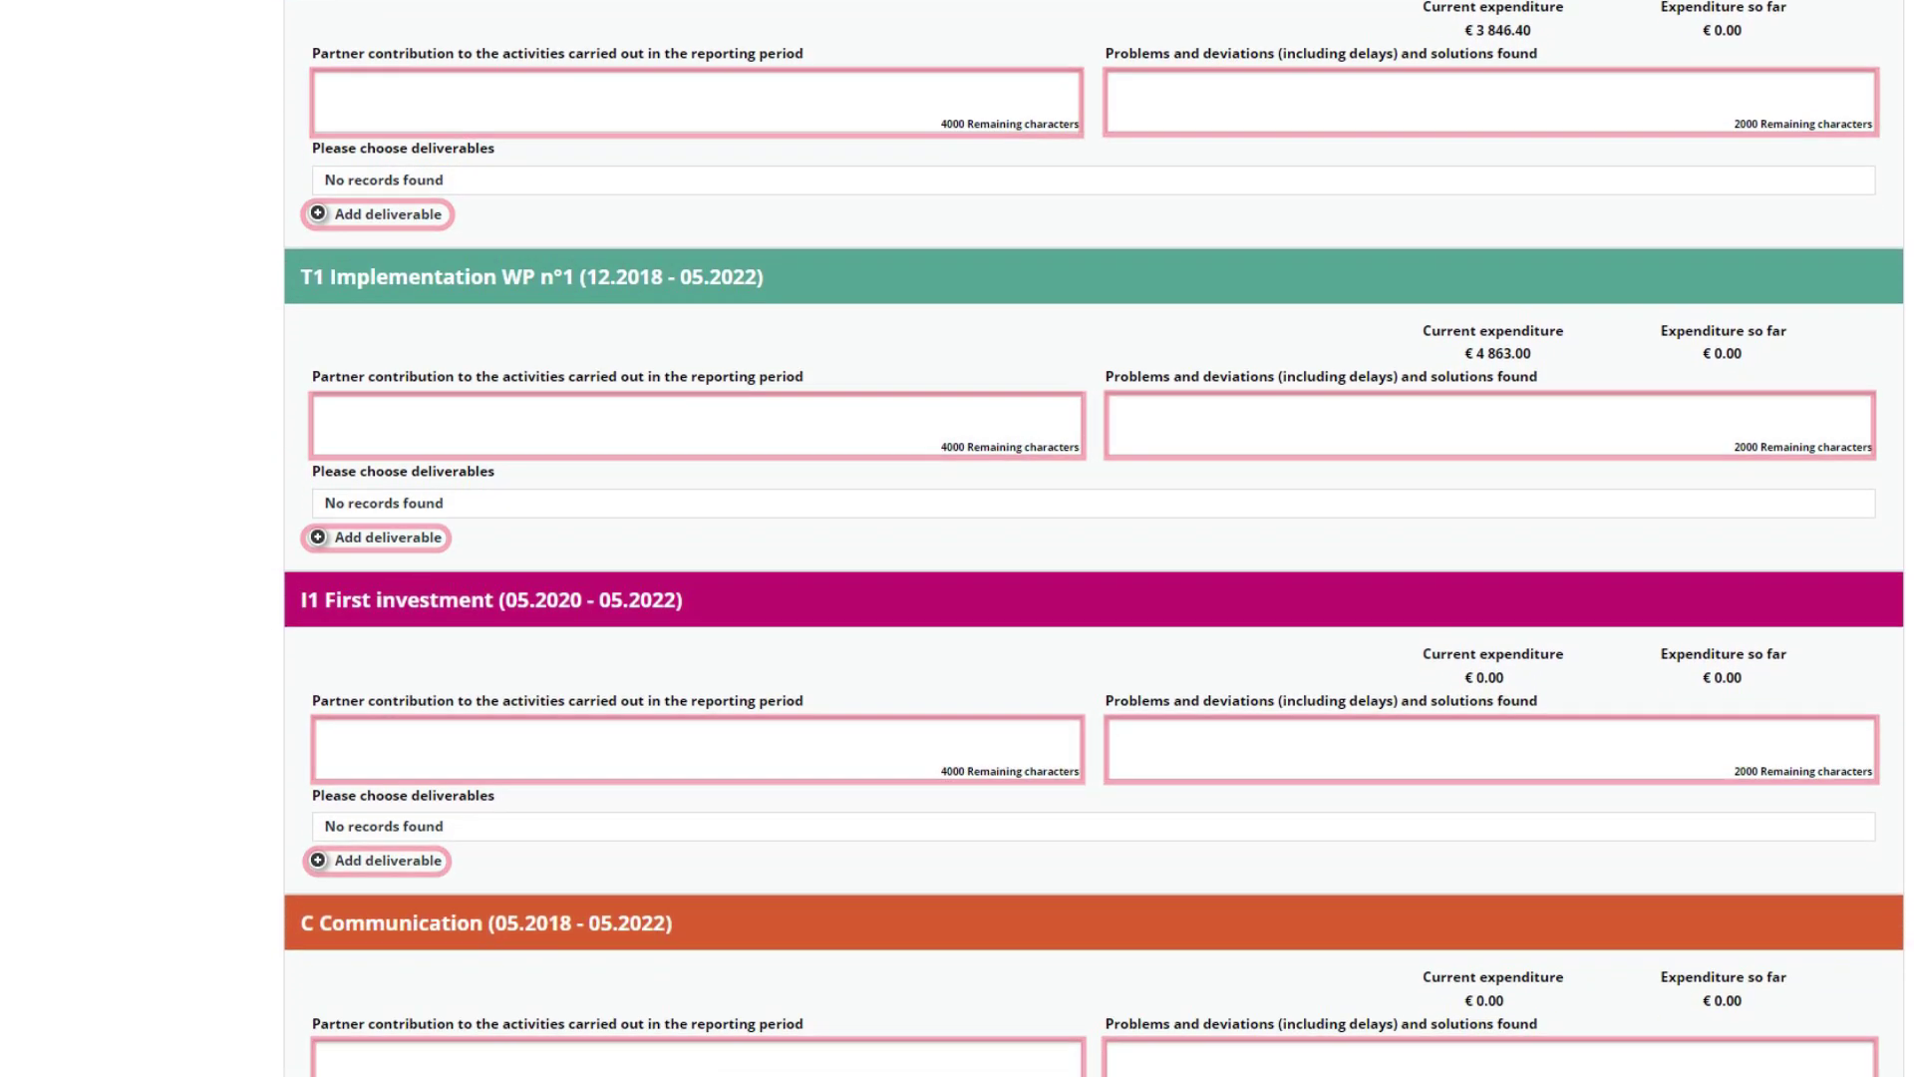
scroll(957, 544, "down", 1)
scroll(957, 545, "down", 1)
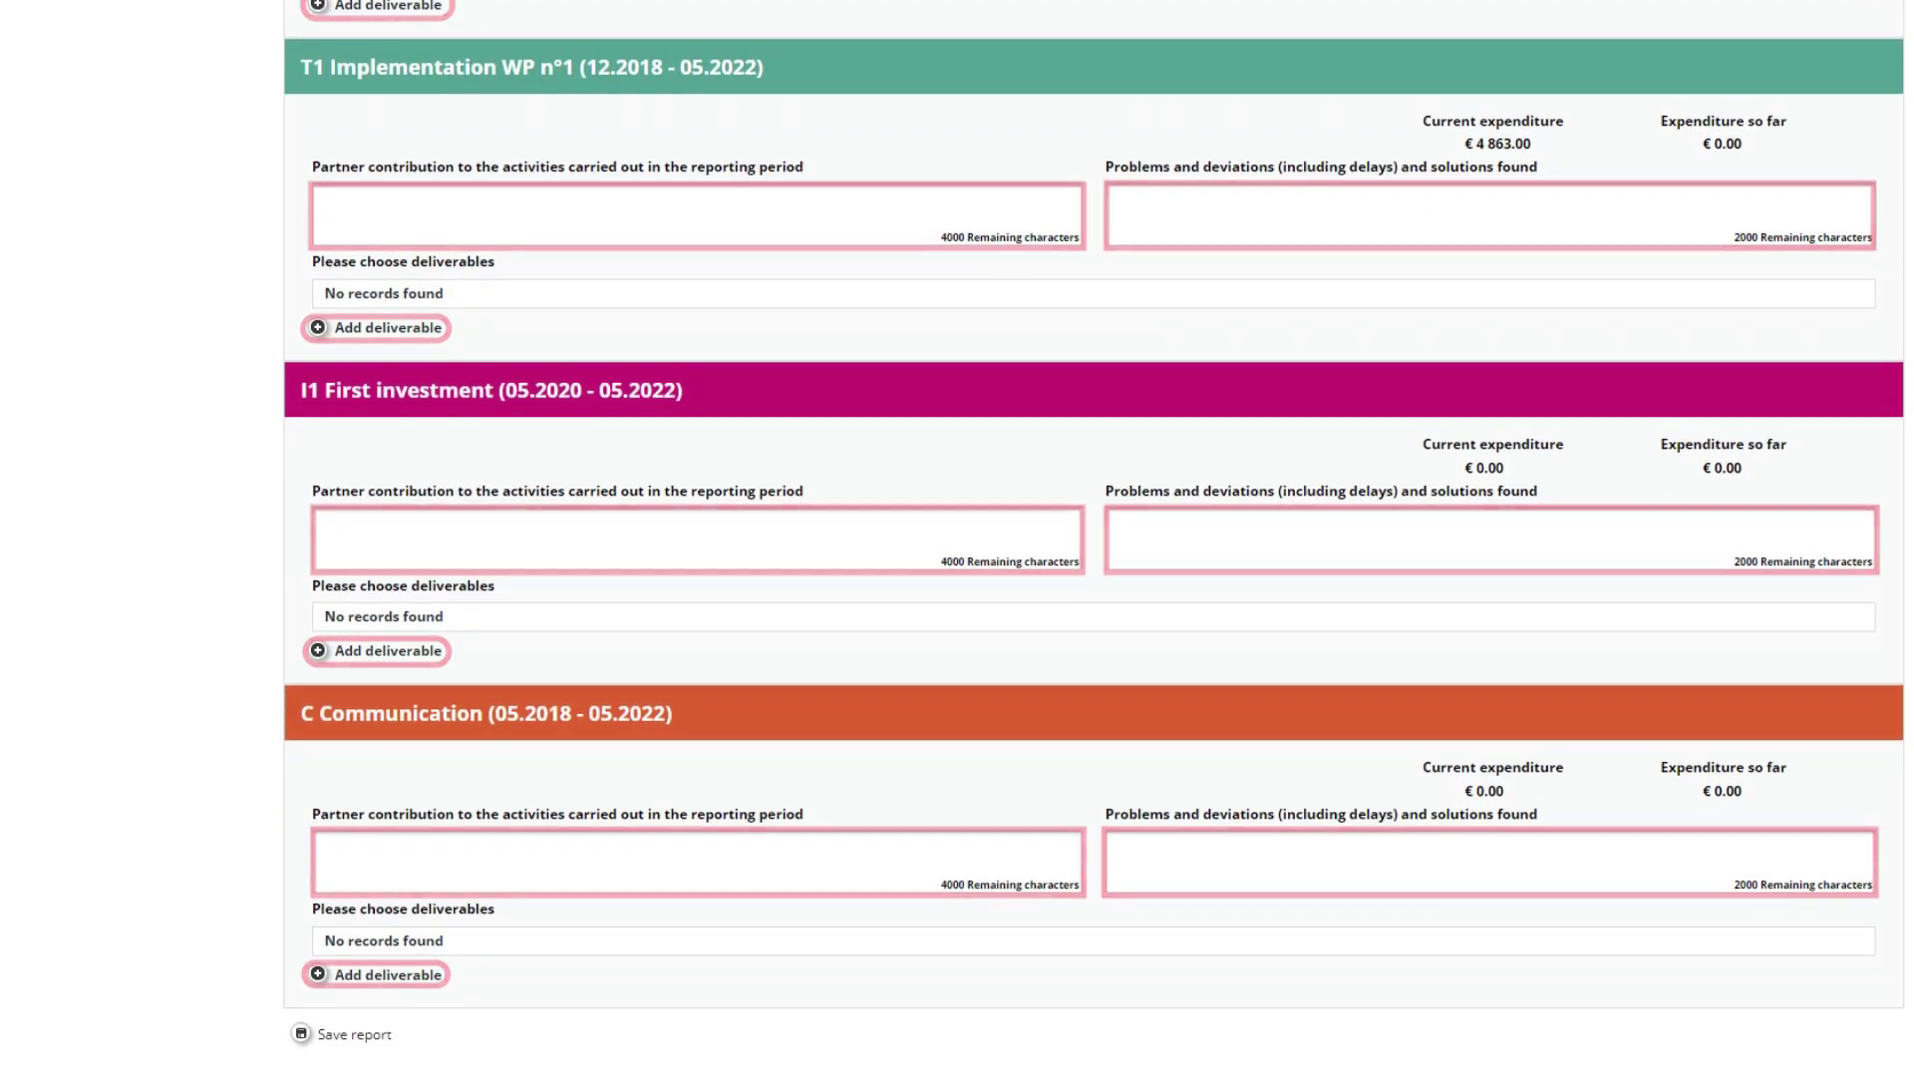
scroll(958, 545, "down", 1)
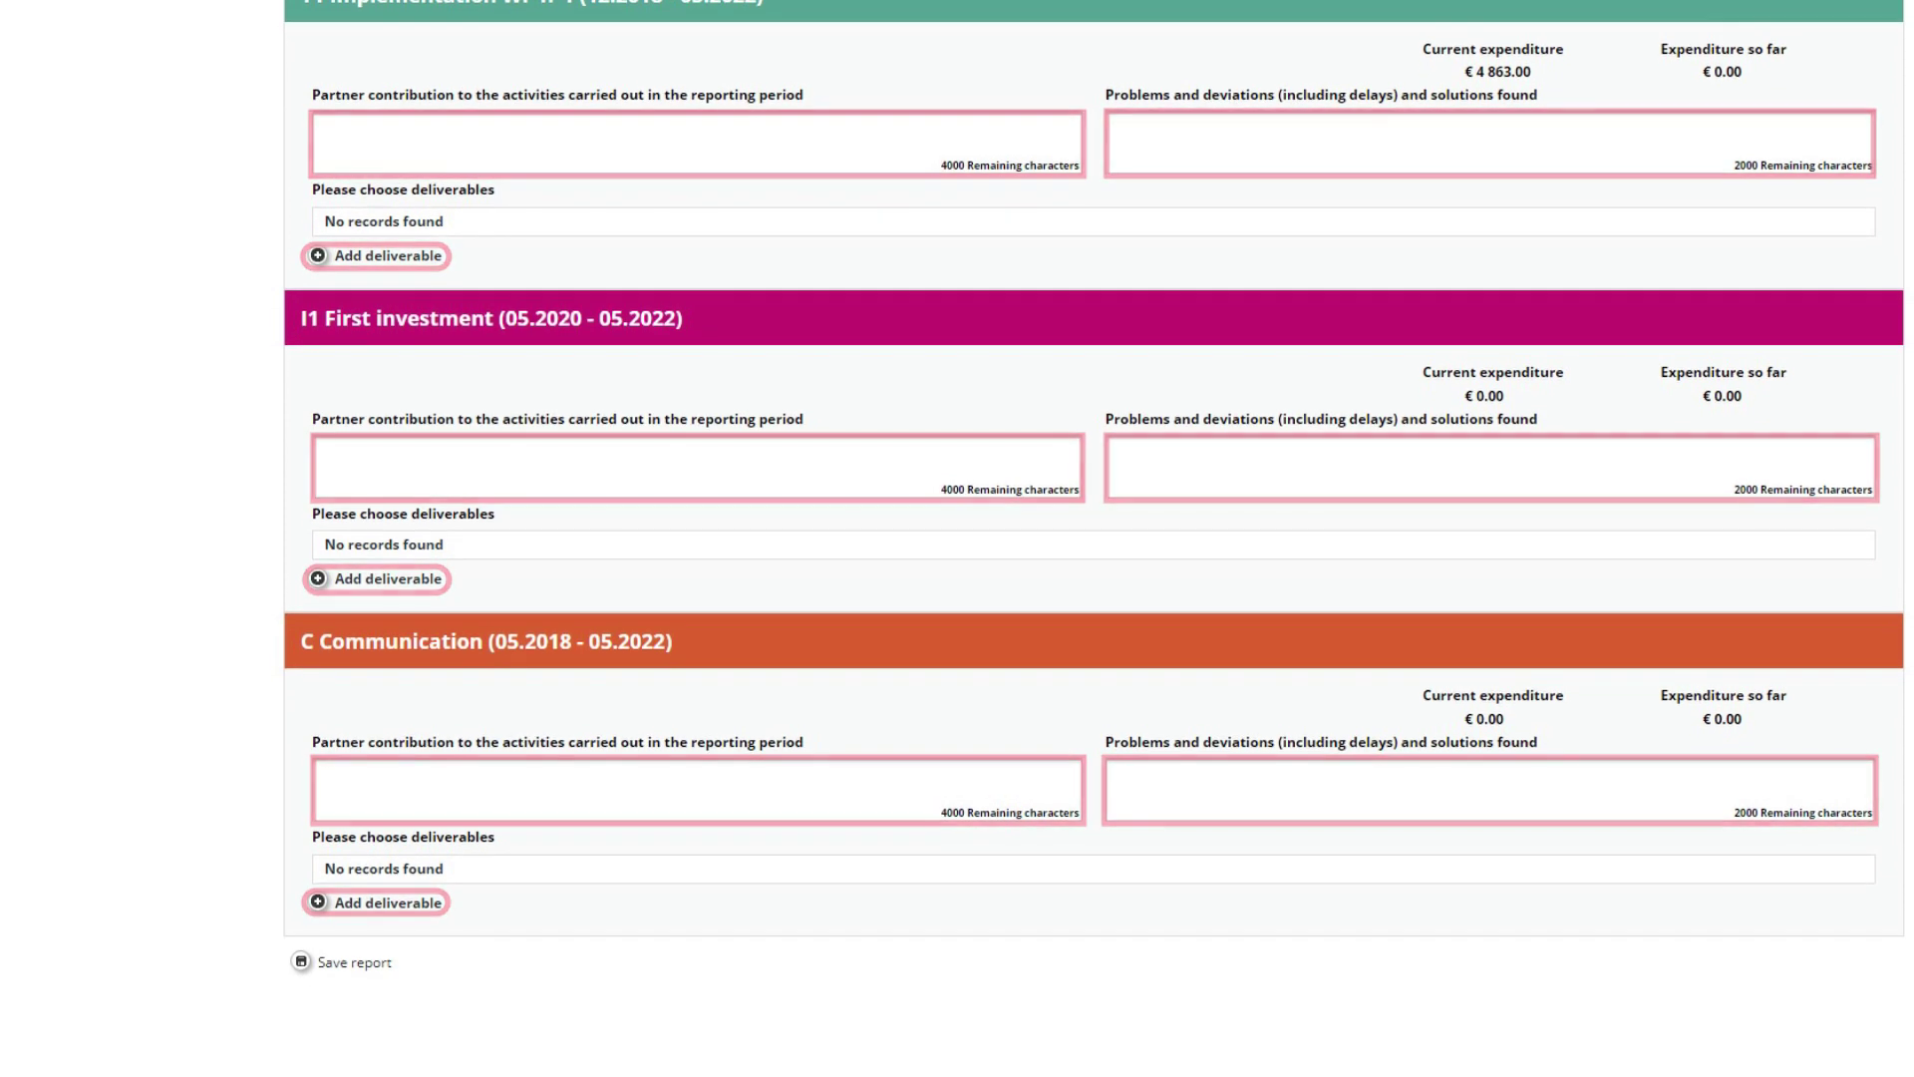